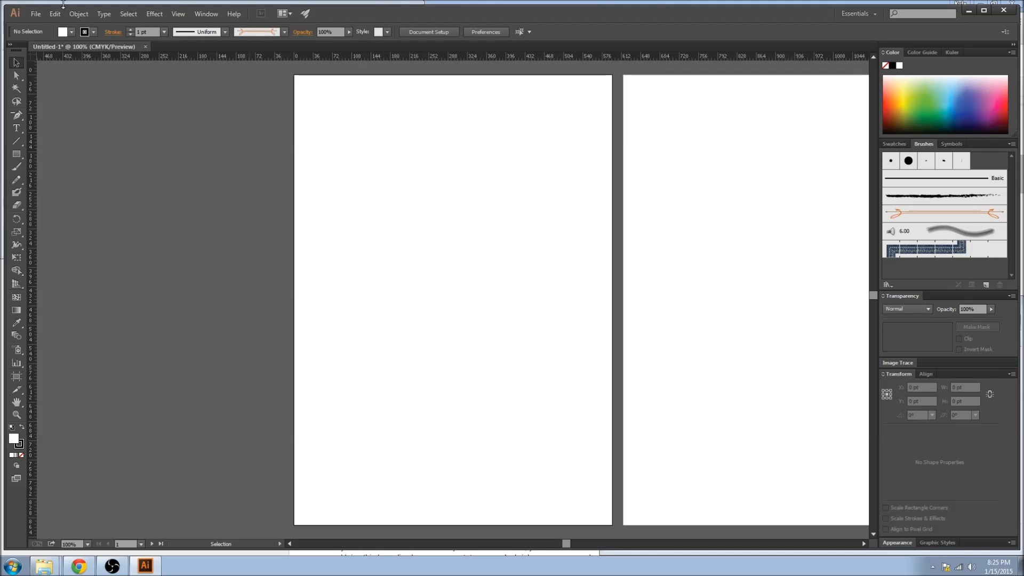
Check the document color mode options, CMYK Color and RGB Color, leaving the mode unchanged.
click(40, 15)
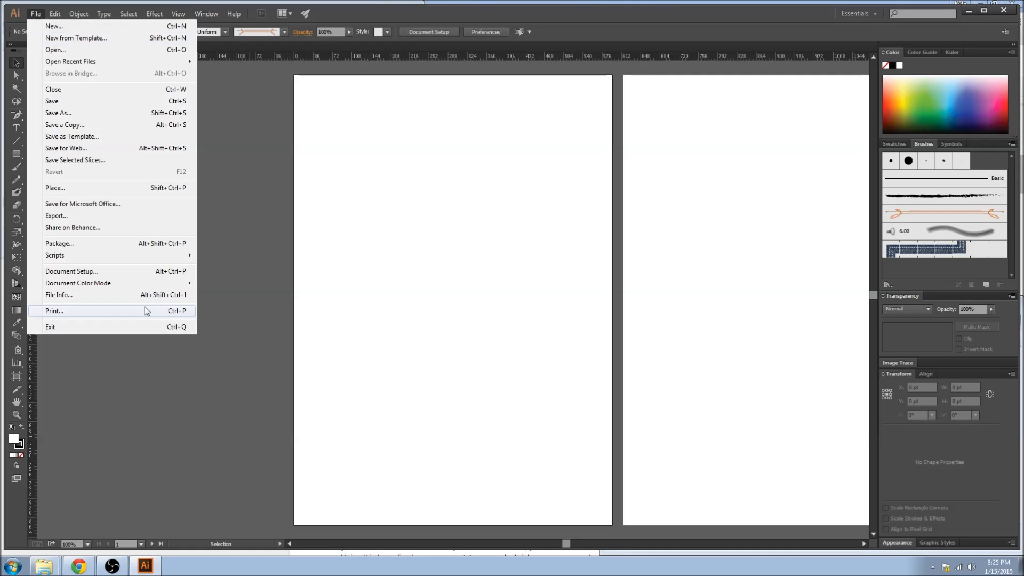
mouse_move(156, 283)
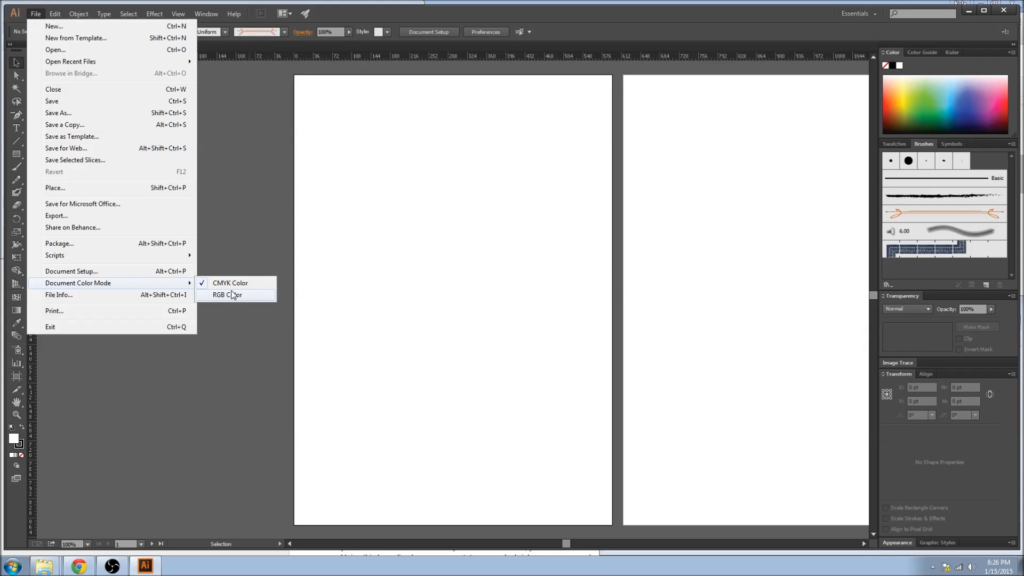
click(430, 219)
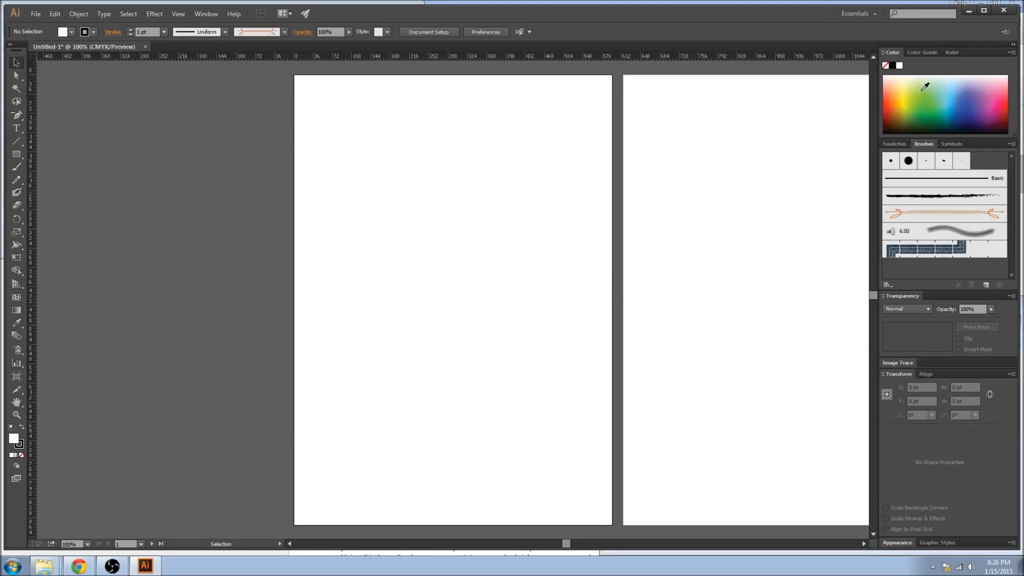
Undock the Swatches from their group and float them over the second artboard.
click(894, 144)
drag(893, 144, 693, 128)
click(206, 14)
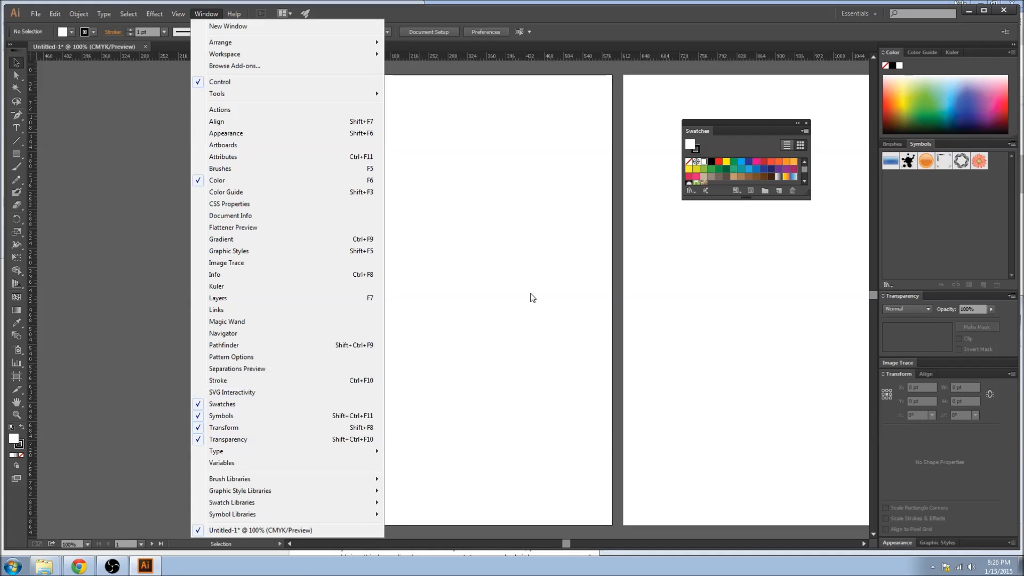
Open the new swatch settings, compare the RGB and CMYK color modes, and cancel without creating a swatch.
click(804, 131)
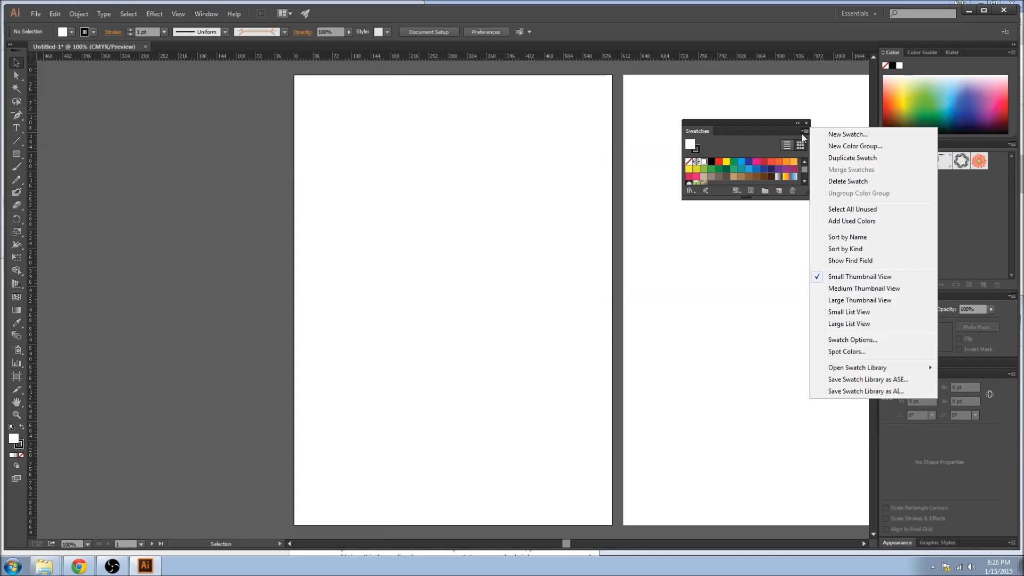
click(832, 133)
click(528, 257)
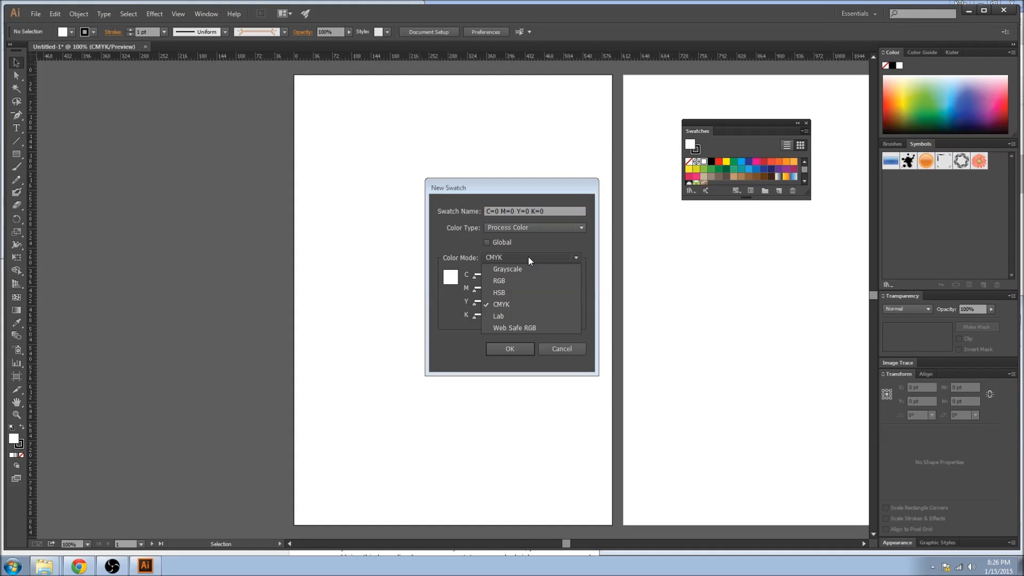
click(530, 273)
click(535, 256)
click(514, 278)
click(512, 257)
click(506, 280)
click(515, 260)
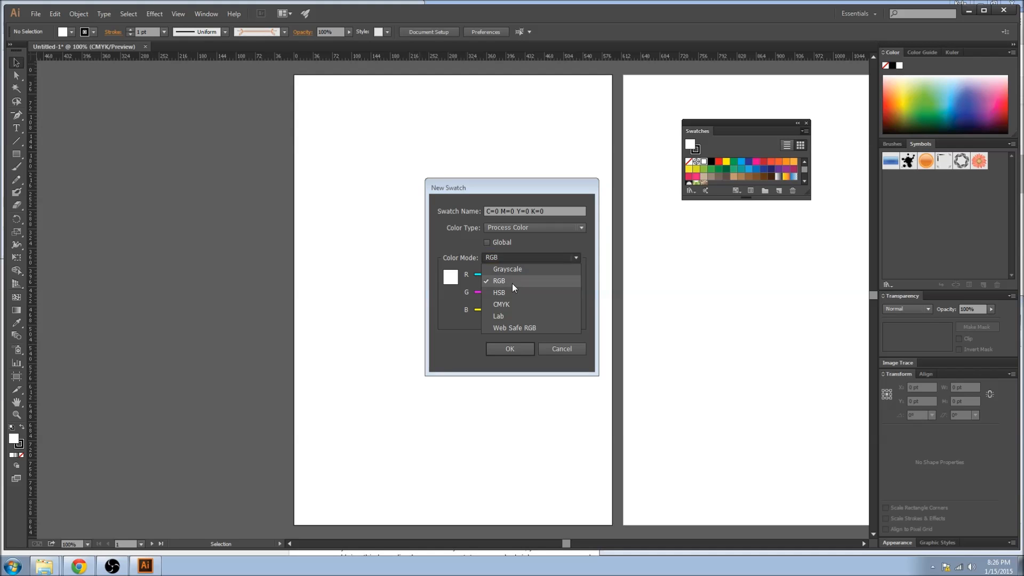
click(510, 303)
click(550, 351)
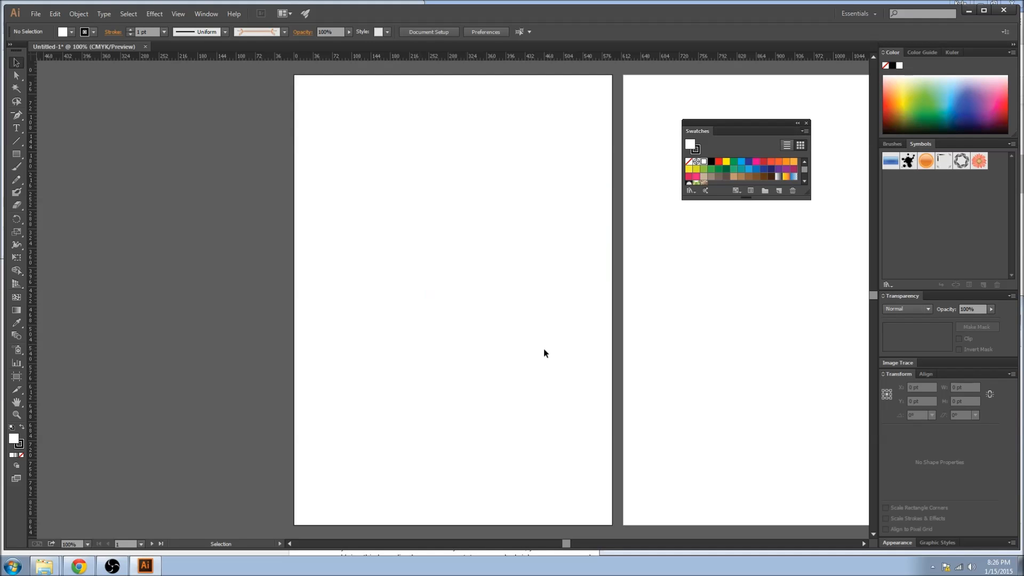
Open the HKS E color book from the swatch libraries to look at it, and close it.
click(691, 190)
click(705, 190)
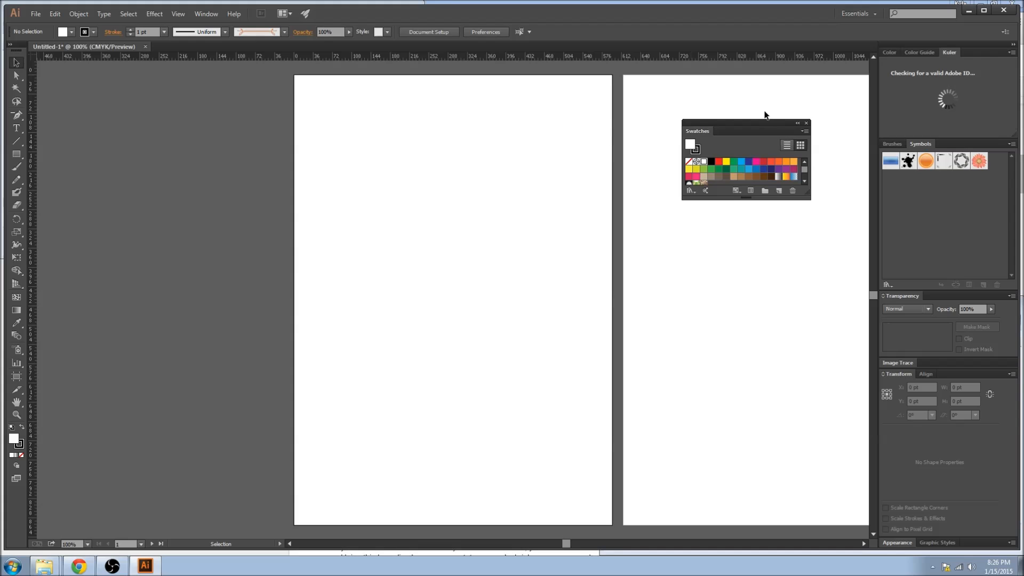
click(691, 191)
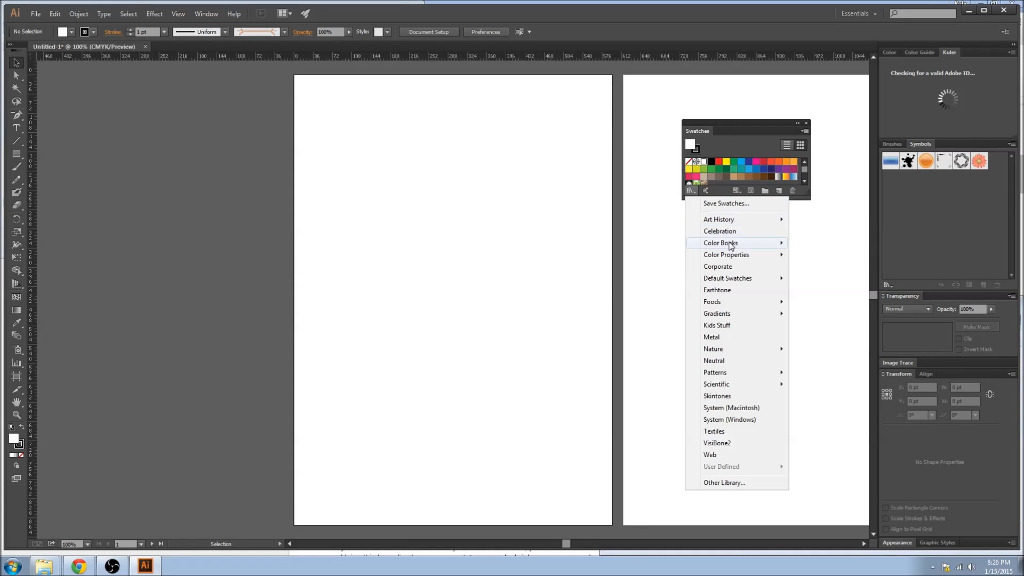
mouse_move(730, 244)
click(827, 291)
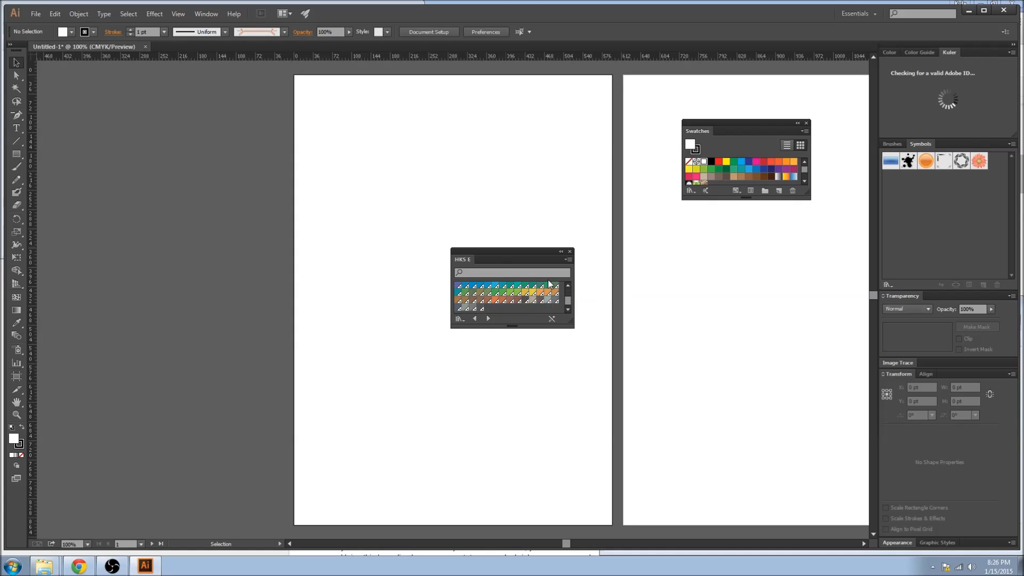
click(569, 251)
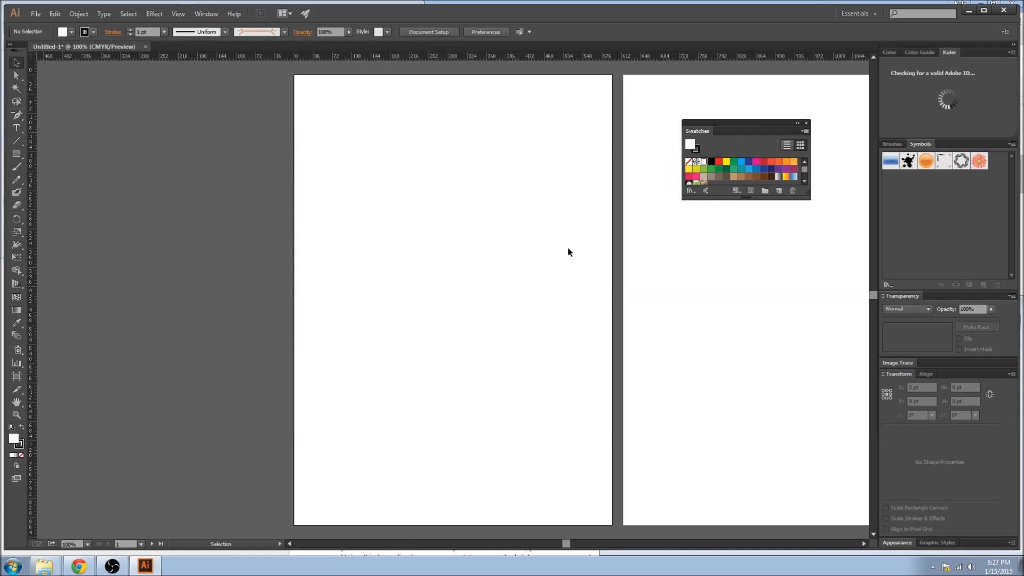
Look at the color mode choices and CMYK sliders for a new swatch again, and cancel.
click(805, 130)
click(831, 134)
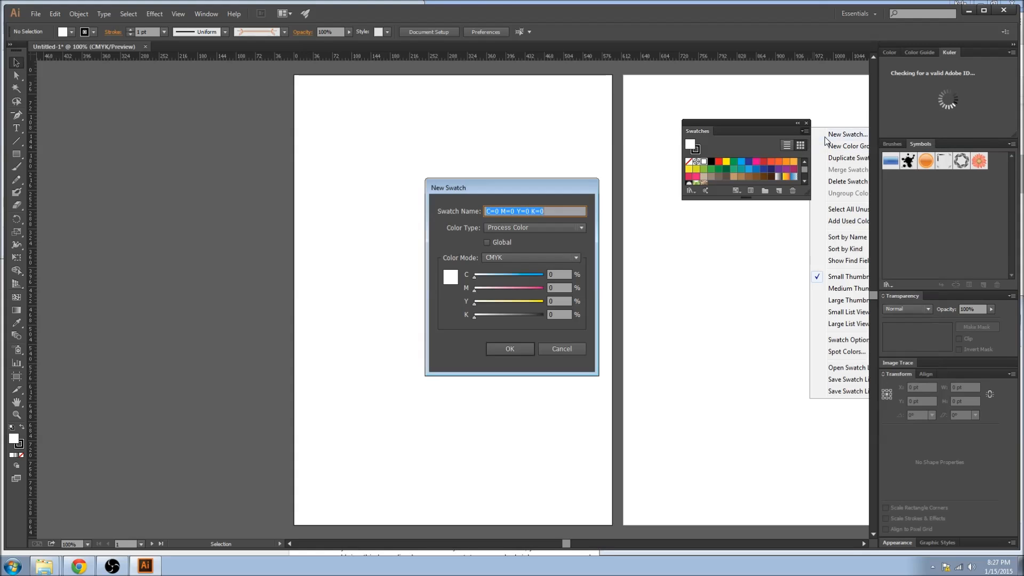
click(545, 257)
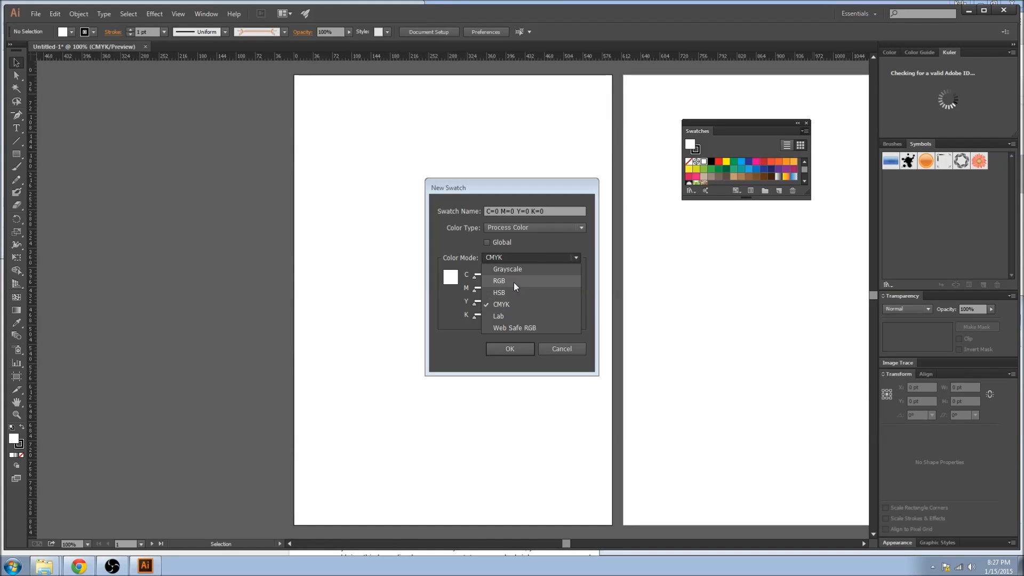
click(548, 257)
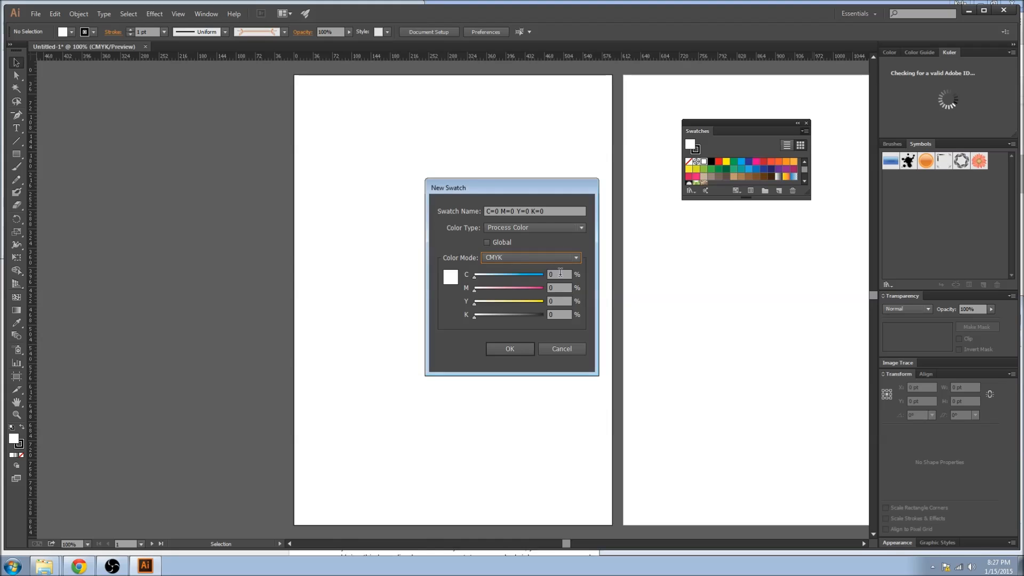
click(562, 348)
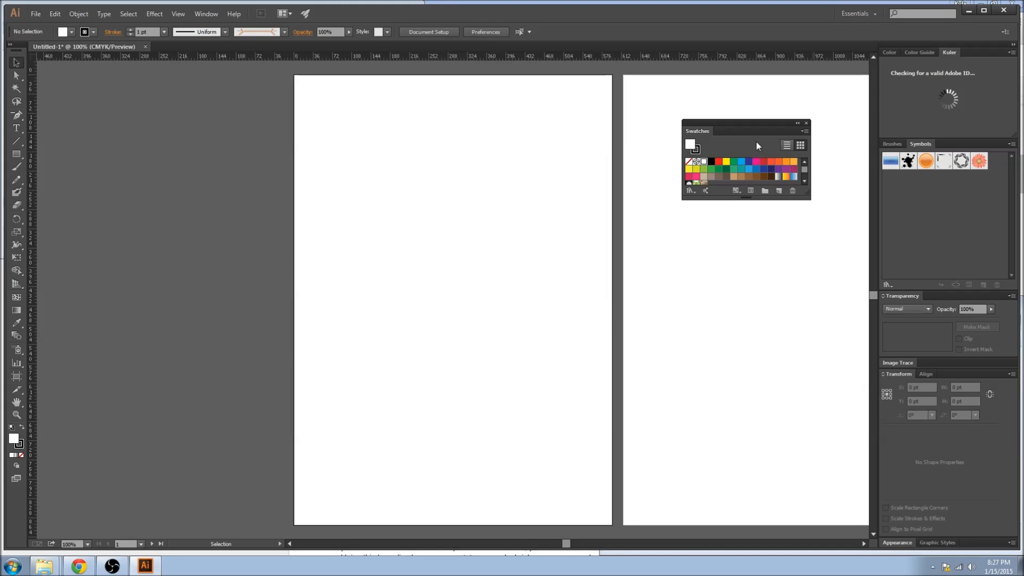
Open the PANTONE+ CMYK Coated color book and enlarge and reposition it over the first artboard.
click(690, 191)
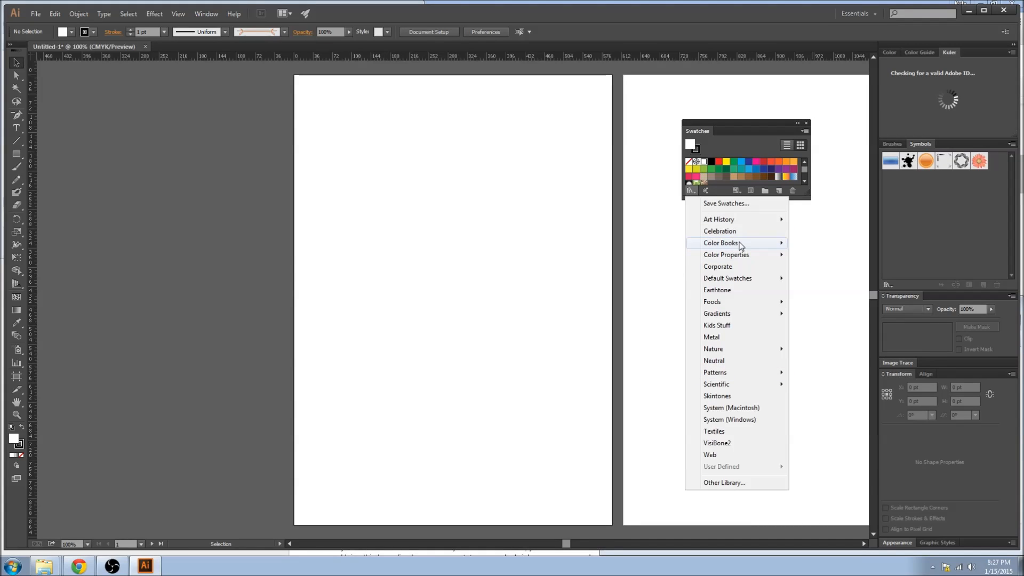
mouse_move(741, 245)
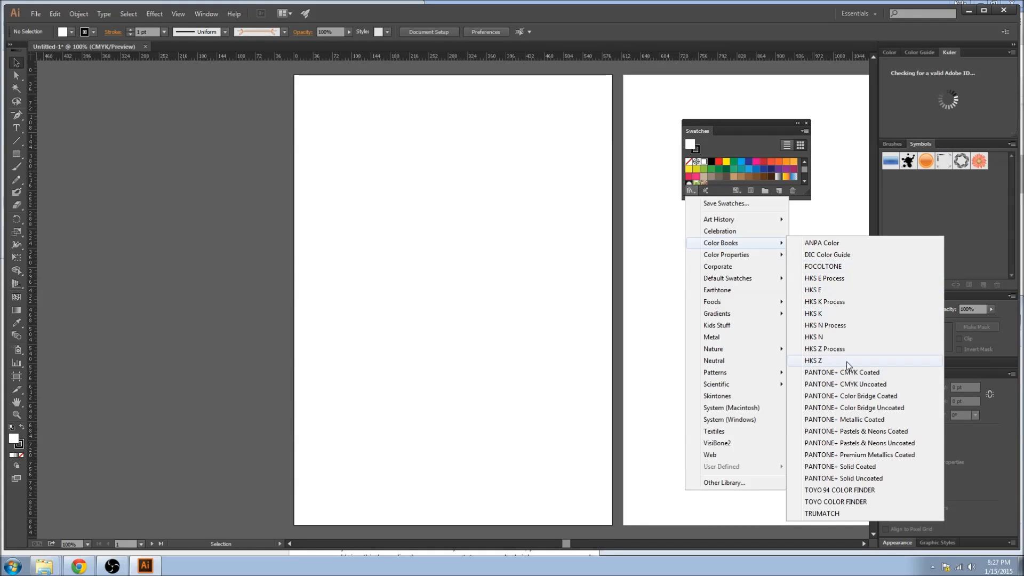
click(878, 372)
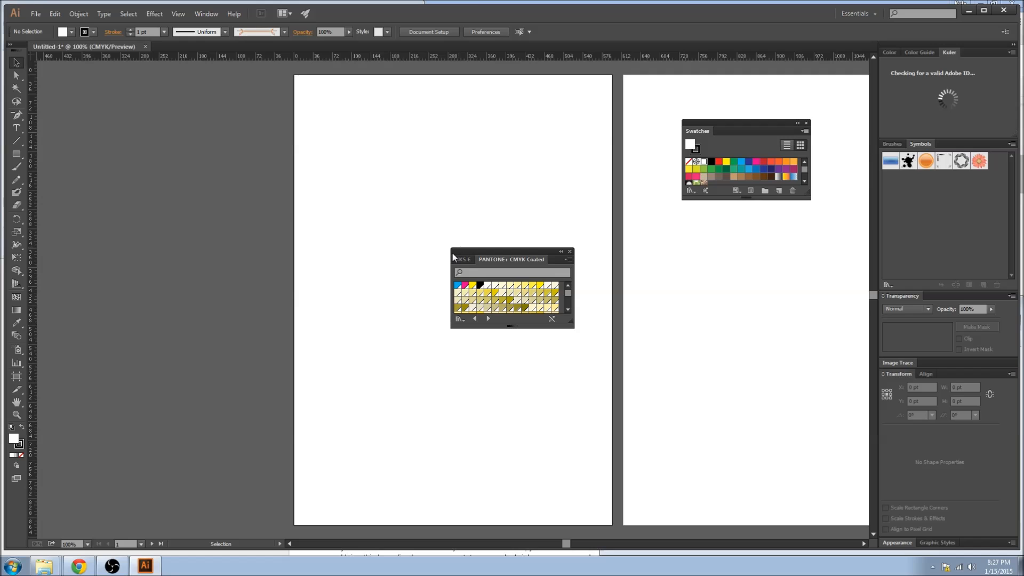
drag(452, 328, 317, 449)
drag(484, 252, 491, 126)
Add a pale teal color from the PANTONE+ CMYK Coated book to the enlarged document Swatches and close the book.
scroll(485, 200, down, 5)
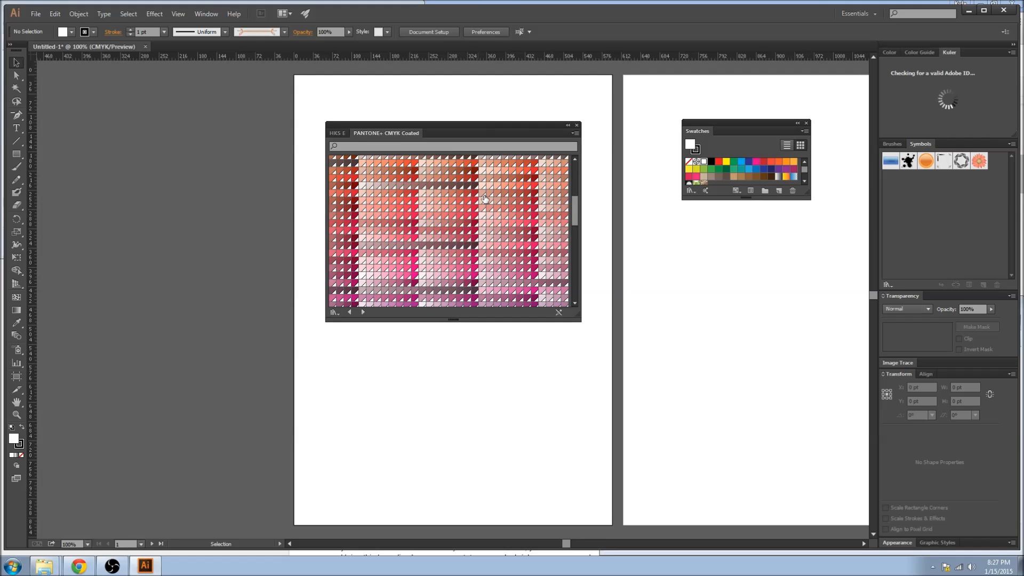
scroll(483, 200, down, 15)
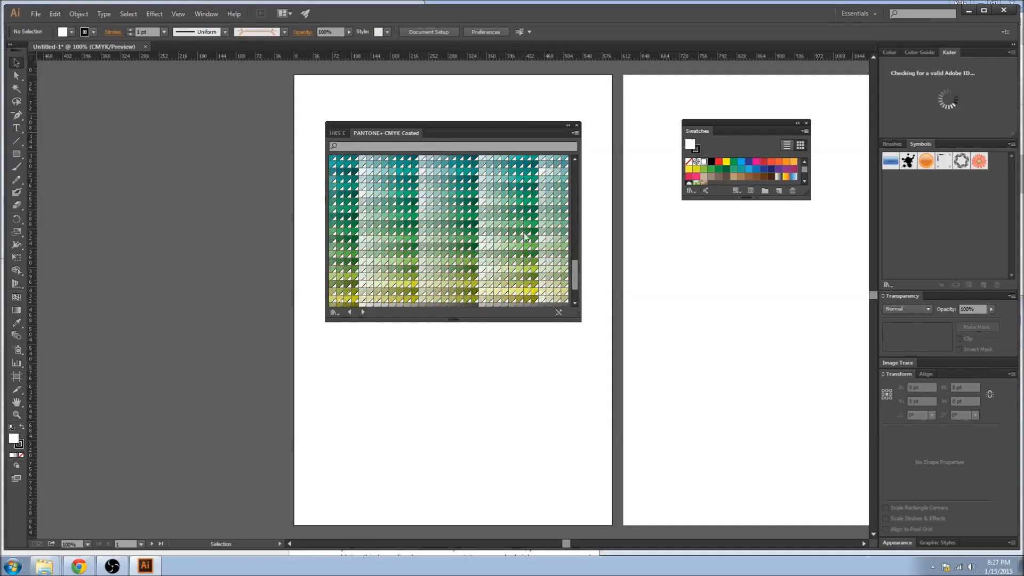
scroll(425, 205, up, 5)
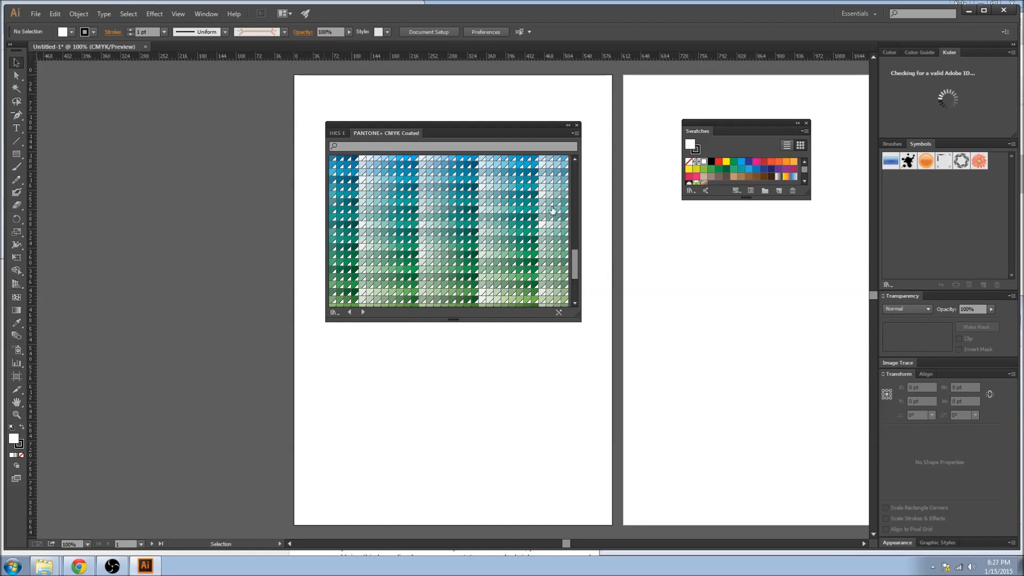
scroll(783, 170, down, 2)
drag(811, 201, 837, 326)
drag(423, 235, 762, 197)
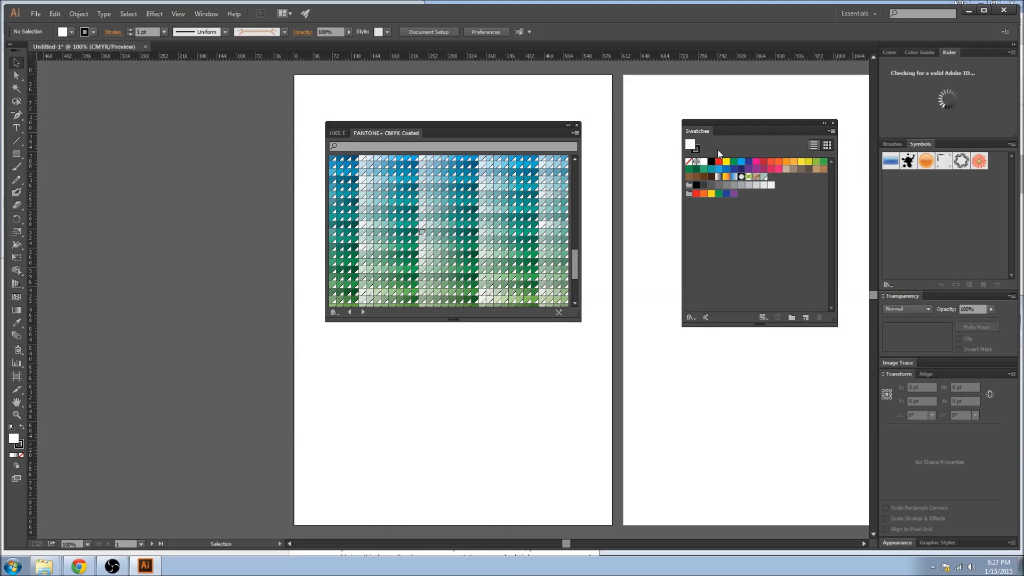
click(577, 126)
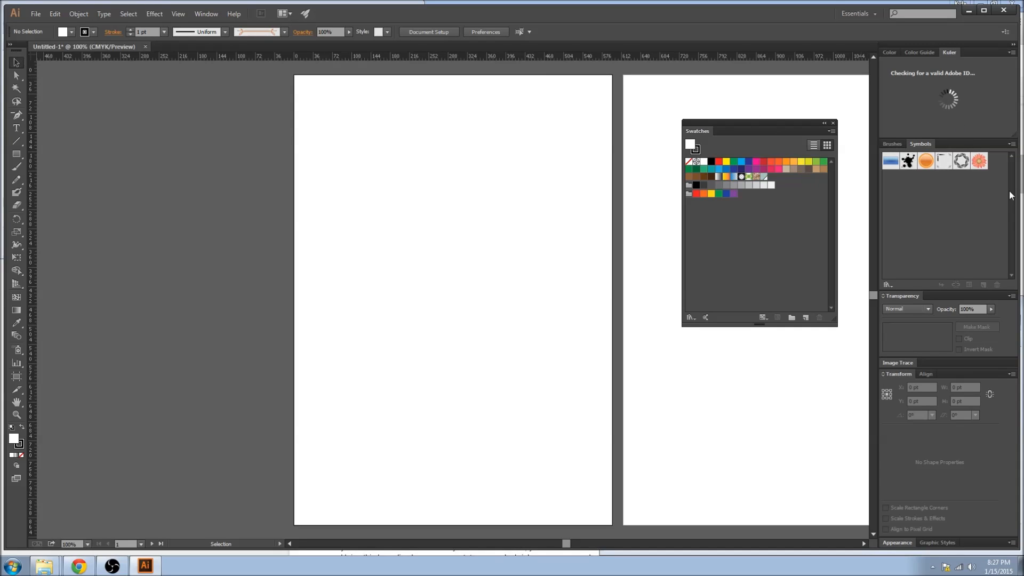
Show the Gradient settings and move them over the first artboard, clear of the Swatches.
click(206, 13)
click(229, 239)
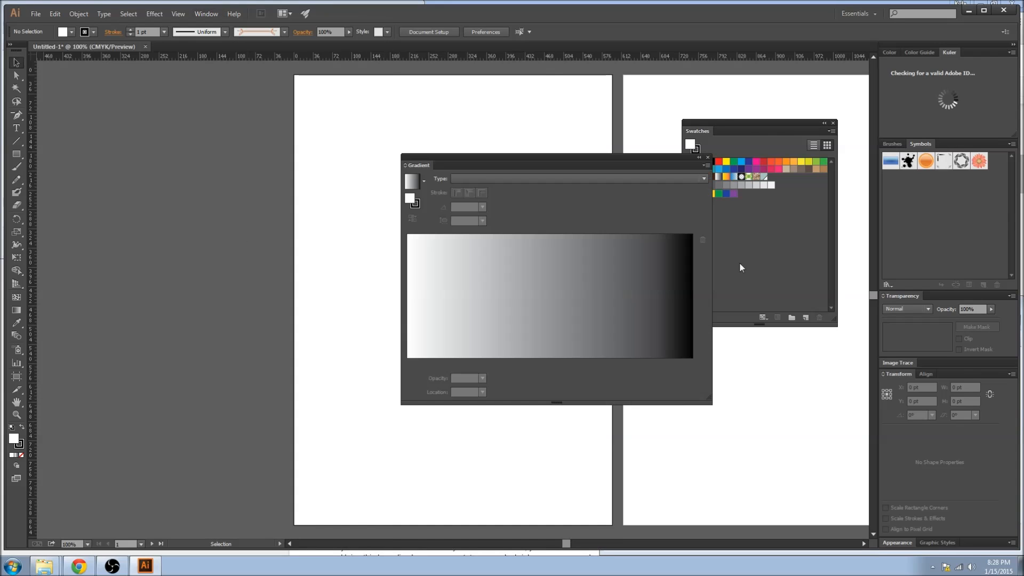
drag(514, 158, 419, 127)
Switch between the available gradient types and settle on Linear.
click(402, 139)
click(403, 149)
click(407, 140)
click(399, 156)
click(408, 142)
click(396, 157)
click(367, 139)
click(373, 151)
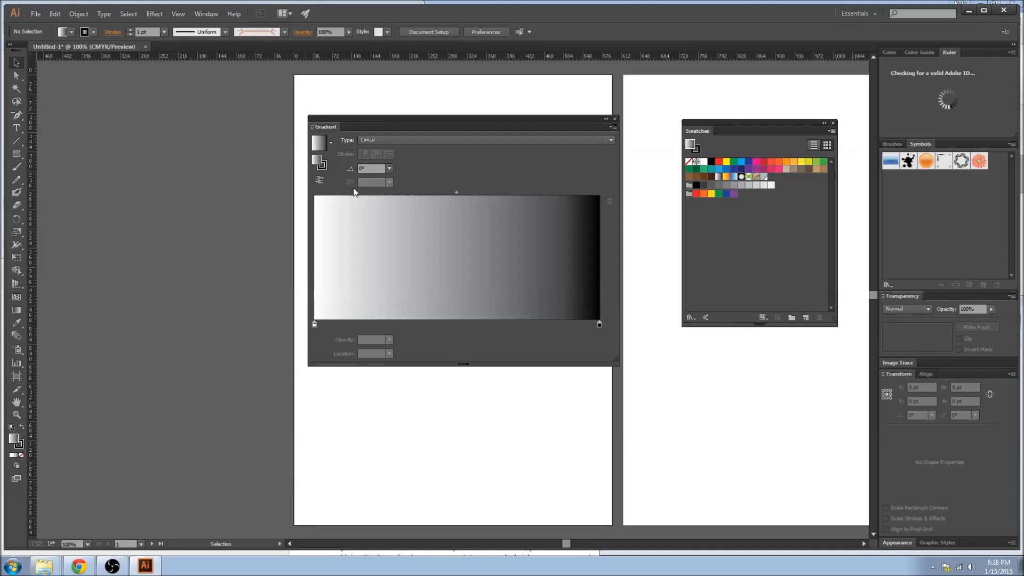
Make the stroke the target of the gradient and try moving both end stops outward past the slider's ends.
click(321, 164)
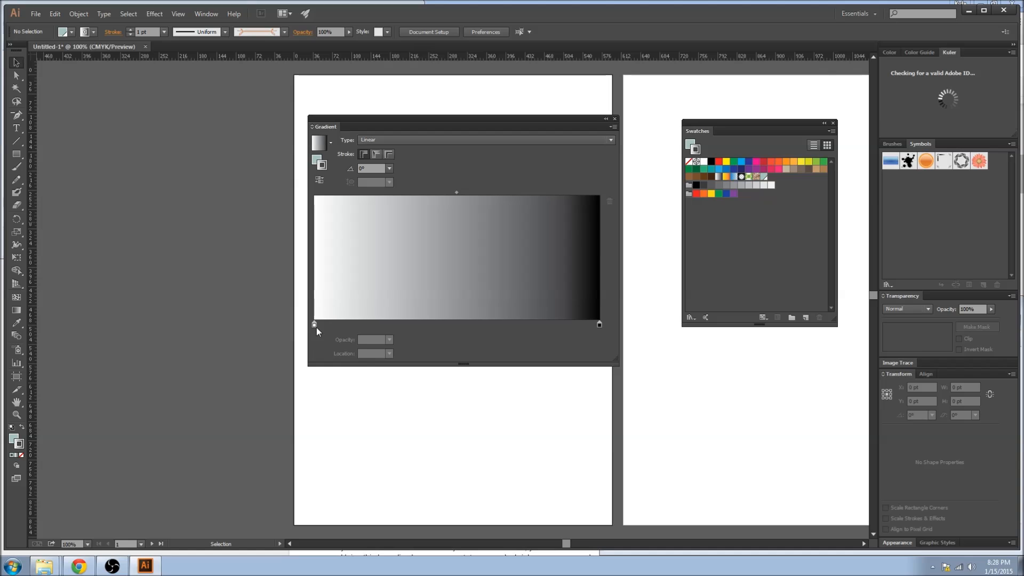
drag(315, 327, 223, 327)
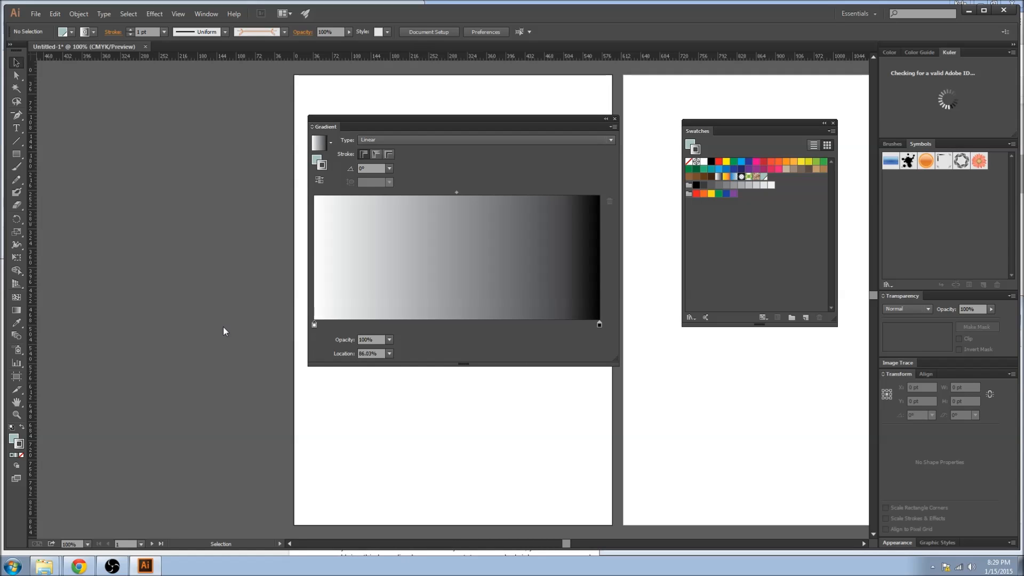
mouse_move(599, 324)
mouse_down()
mouse_move(489, 331)
mouse_move(613, 328)
mouse_up()
Color the gradient's starting stop with the pale teal PANTONE swatch.
click(314, 327)
double_click(314, 324)
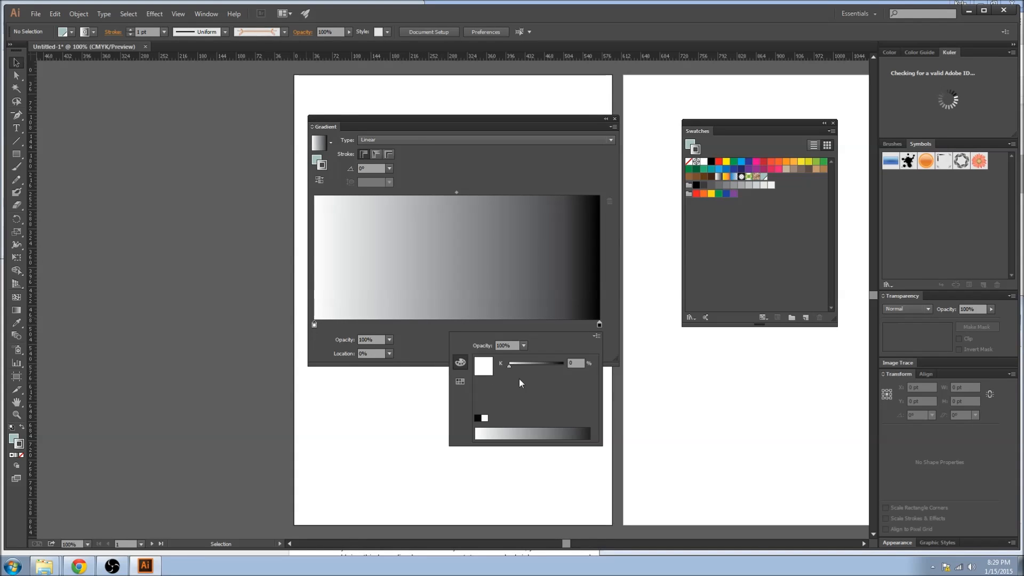
click(460, 382)
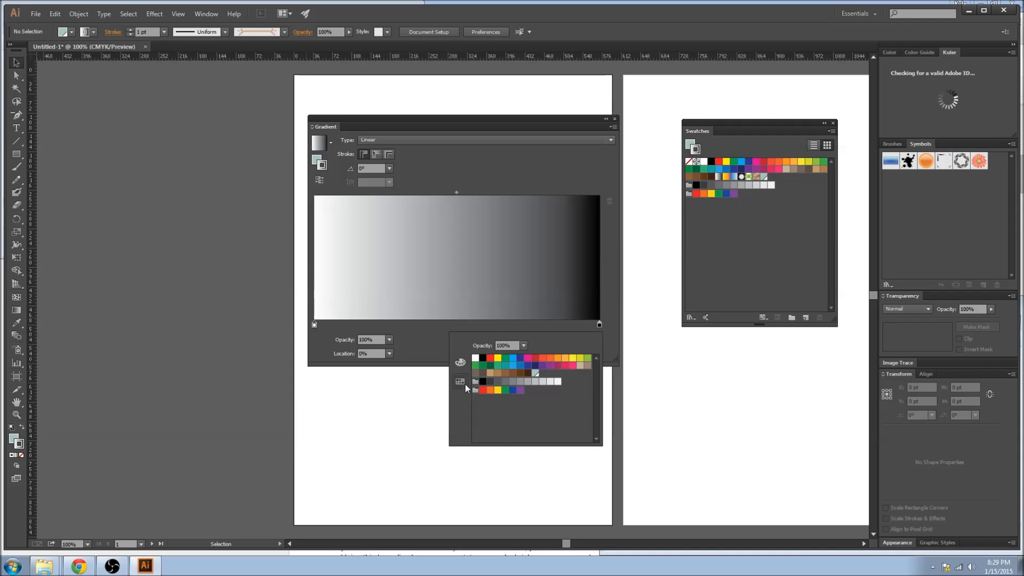
click(535, 373)
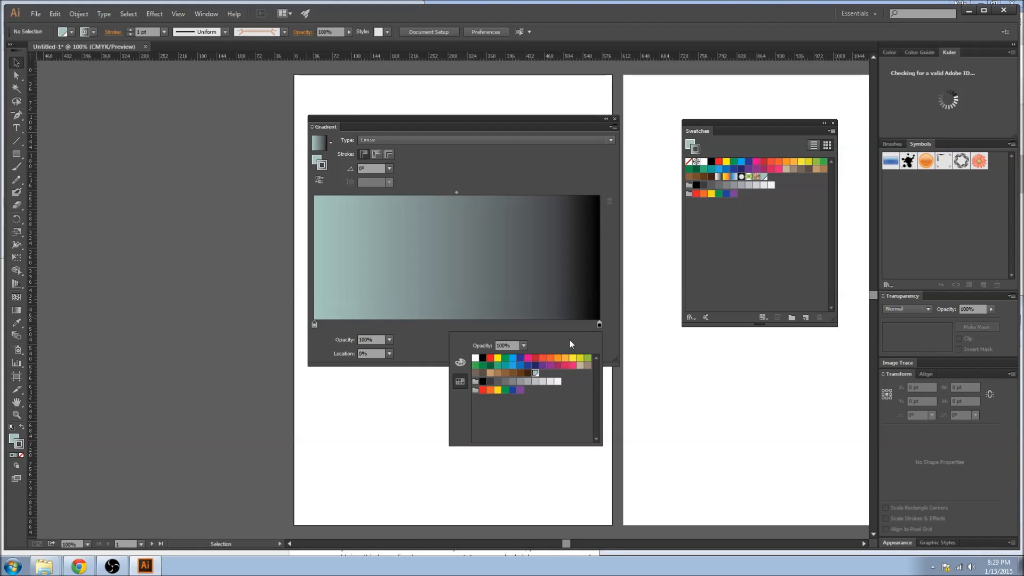
click(431, 347)
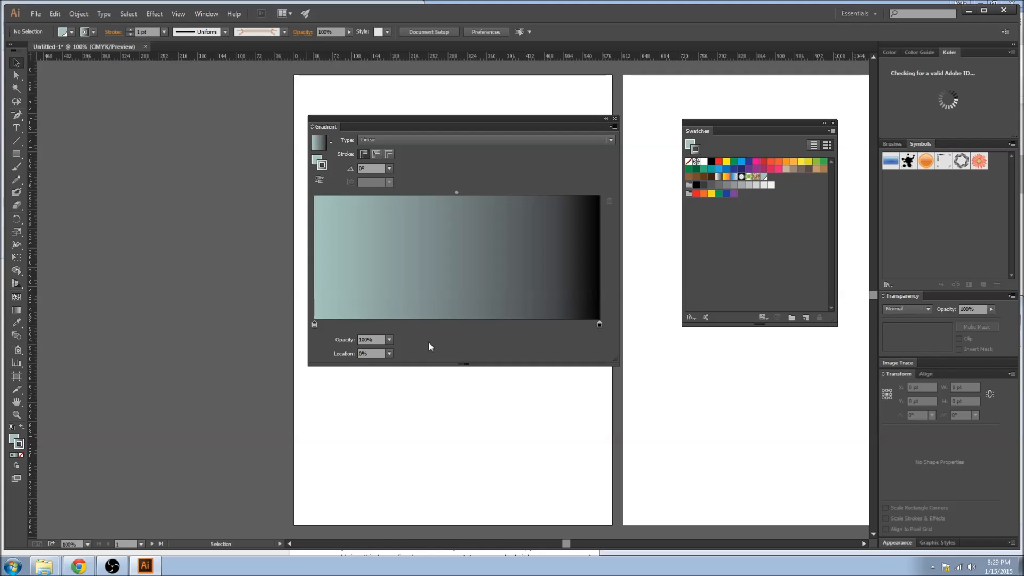
Color the gradient's black end stop with the red swatch from the bright color group.
click(599, 324)
double_click(599, 325)
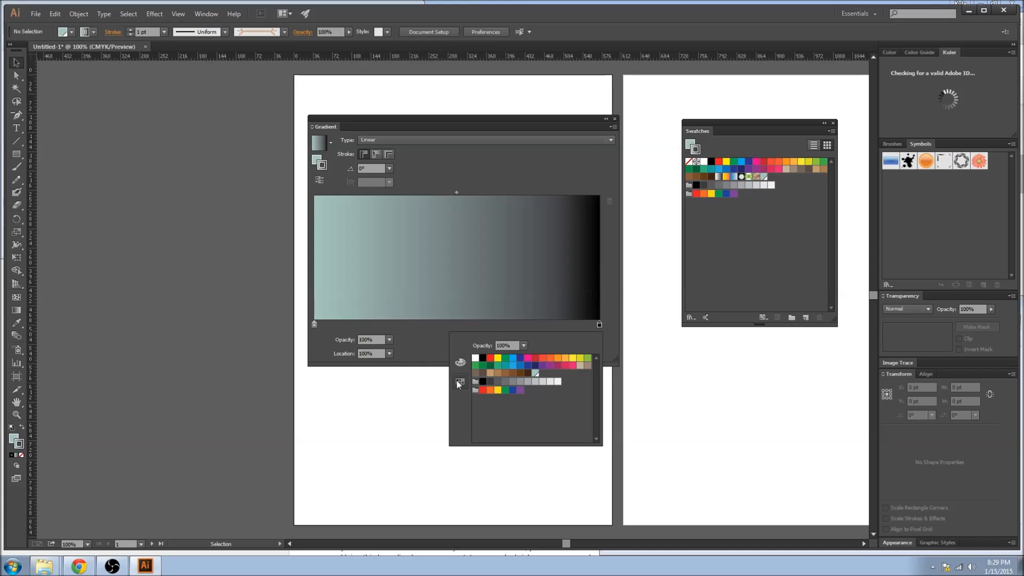
click(483, 390)
click(446, 360)
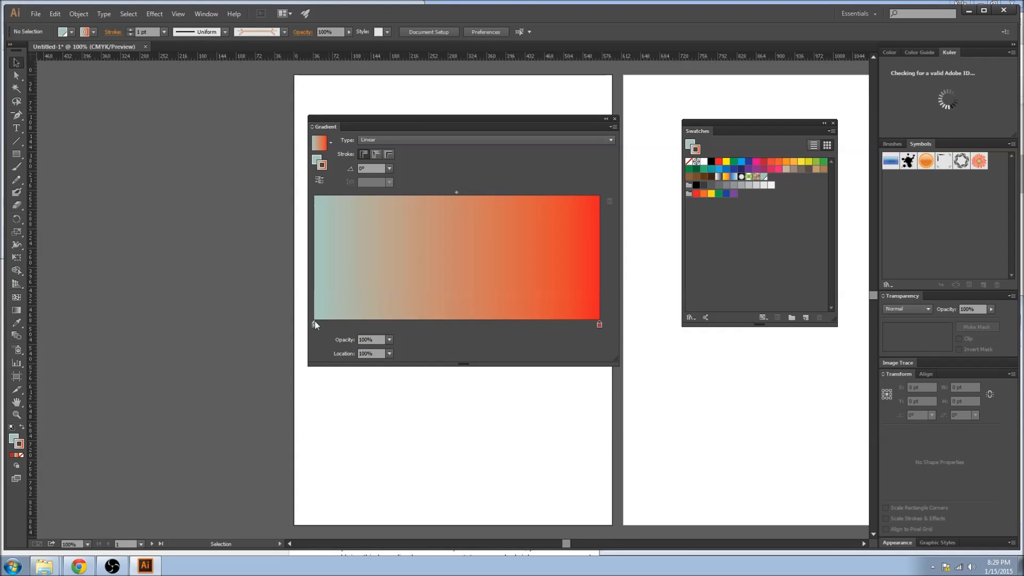
Add a third stop between the teal and red ends of the gradient at a location of about 53%.
mouse_move(316, 326)
mouse_down()
mouse_move(537, 328)
mouse_move(465, 344)
mouse_move(306, 327)
mouse_up()
click(321, 326)
drag(352, 327, 465, 328)
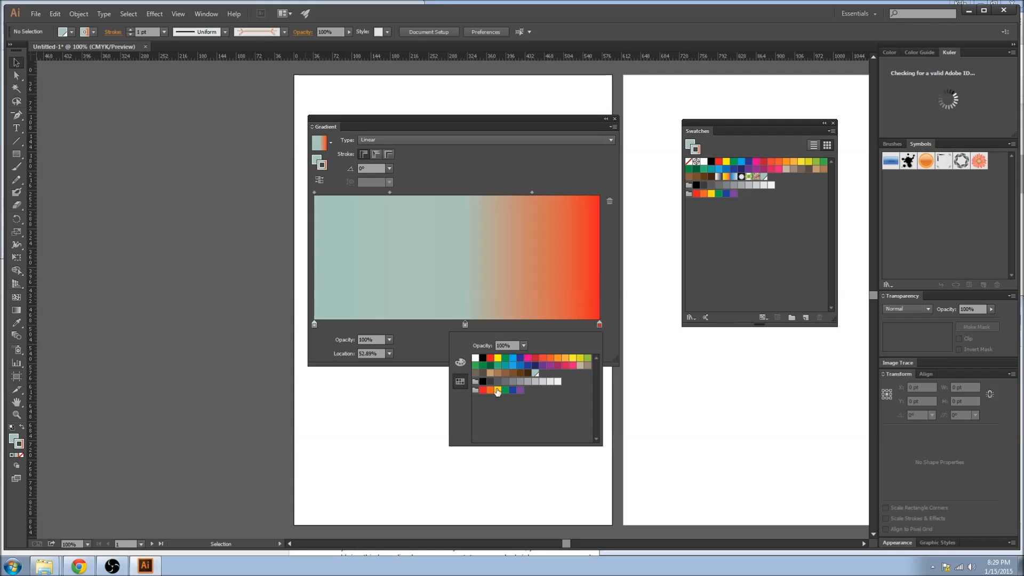
Color the gradient's middle stop with a red swatch, then save the finished gradient to the swatches and close the gradient settings.
click(535, 358)
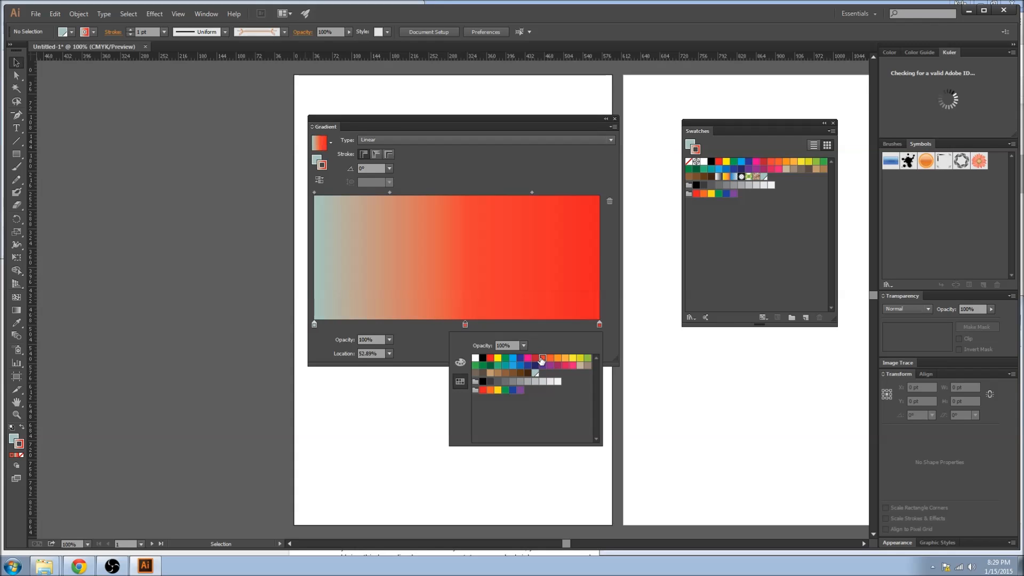
click(405, 410)
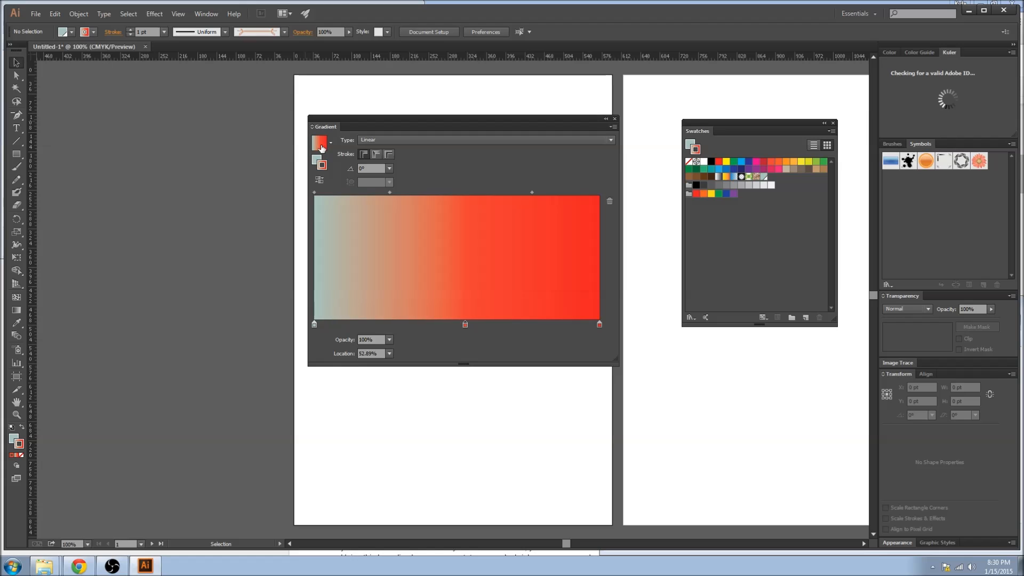
drag(321, 142, 753, 242)
drag(784, 188, 788, 181)
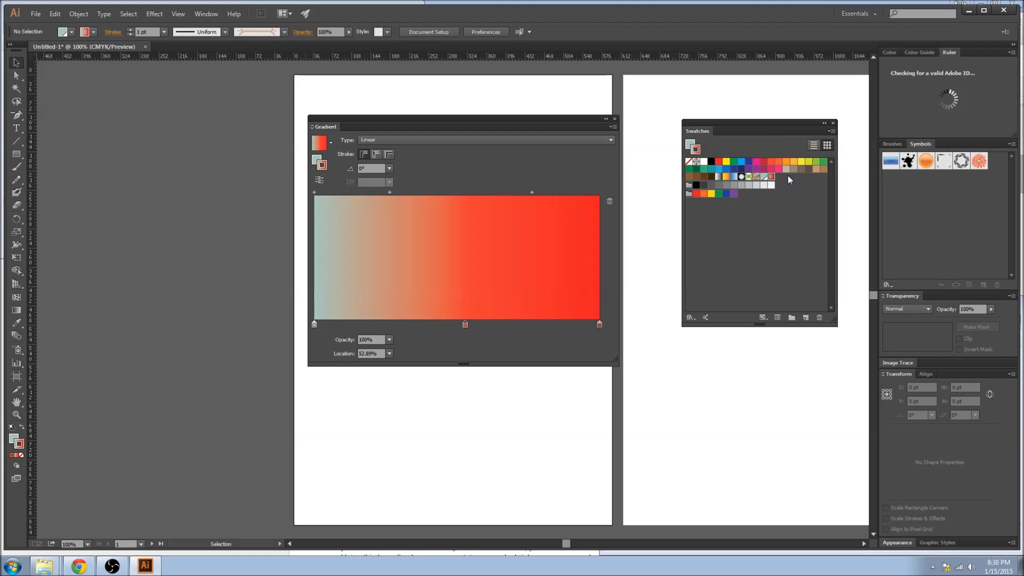
click(615, 119)
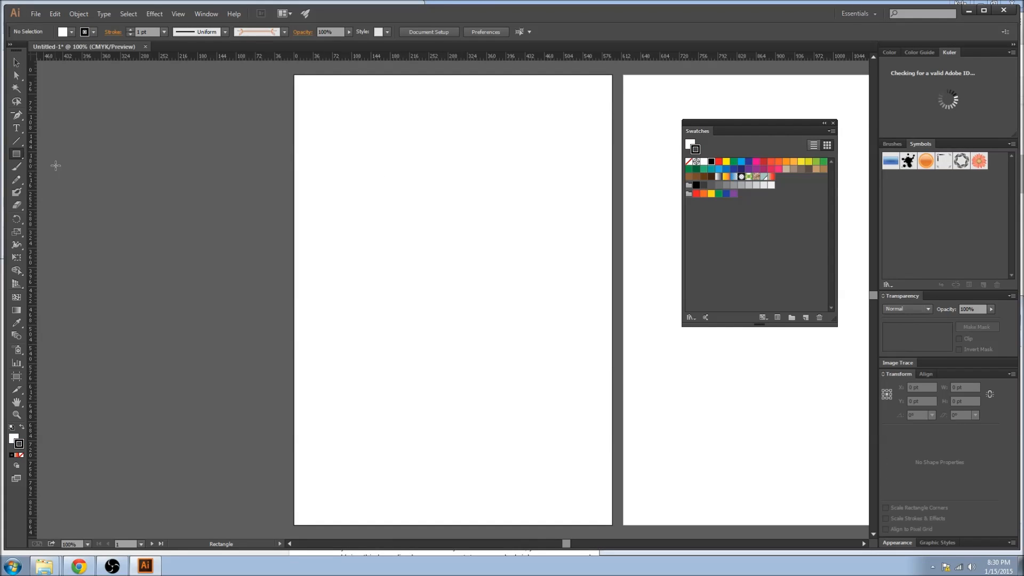
Draw a rectangle about 264 × 154 pt on the first artboard and fill it with the pale teal PANTONE swatch.
click(15, 155)
drag(399, 214, 539, 297)
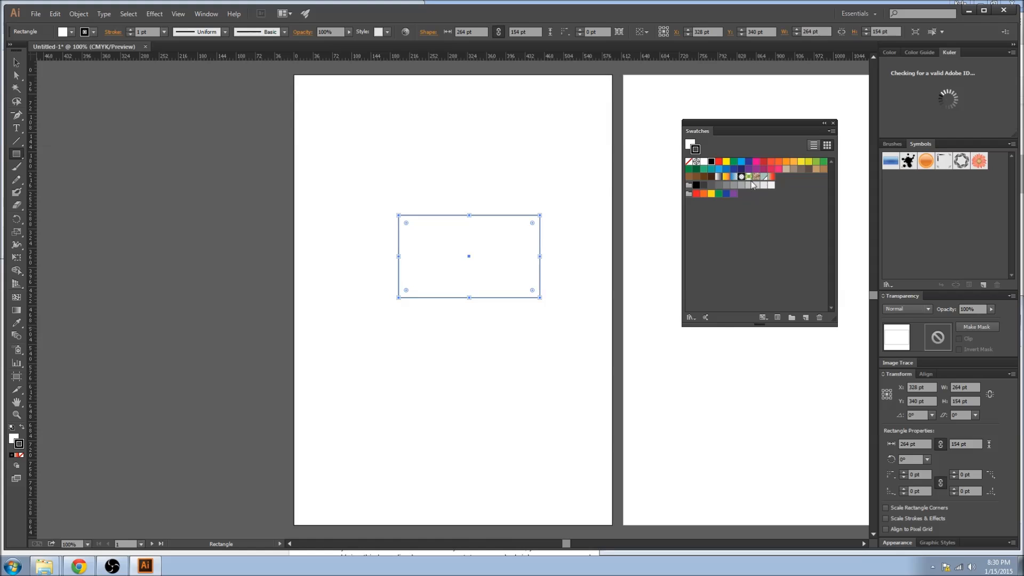
drag(763, 177, 12, 433)
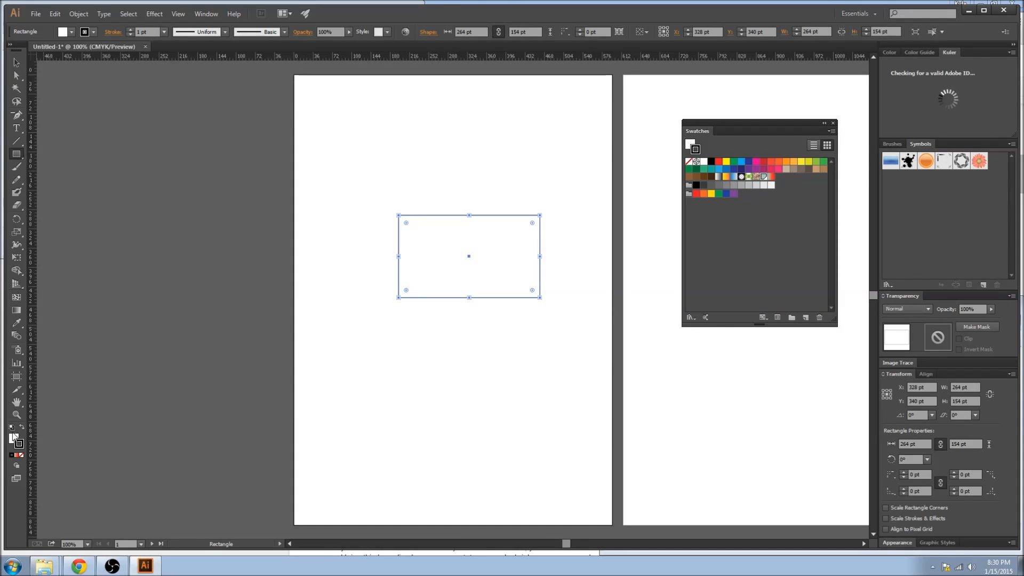
drag(764, 177, 13, 437)
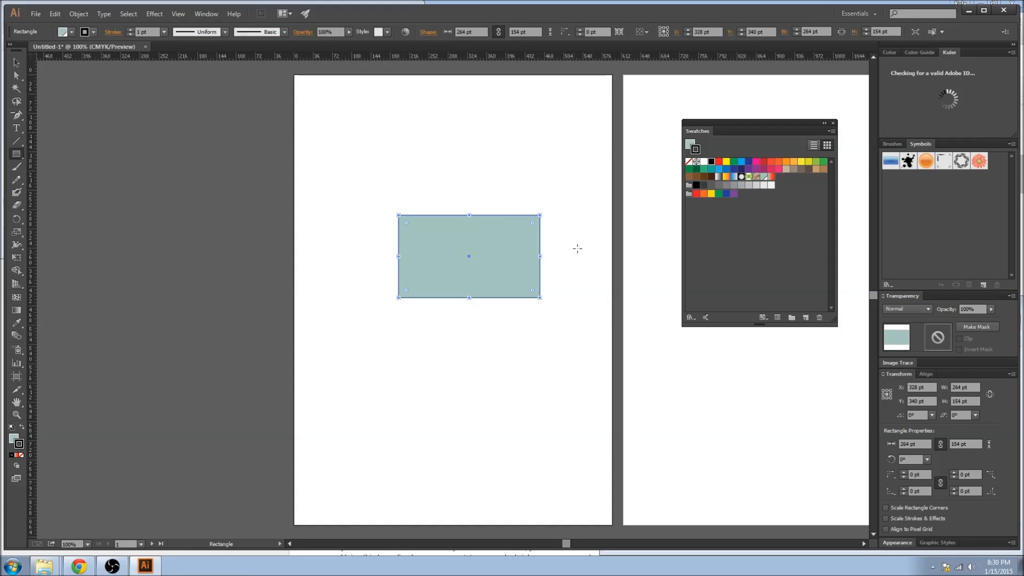
Apply the saved teal-to-red gradient to the rectangle's stroke and give the stroke the 15 pt. Round brush.
mouse_move(771, 176)
mouse_down()
mouse_move(294, 341)
mouse_move(72, 458)
mouse_move(19, 443)
mouse_up()
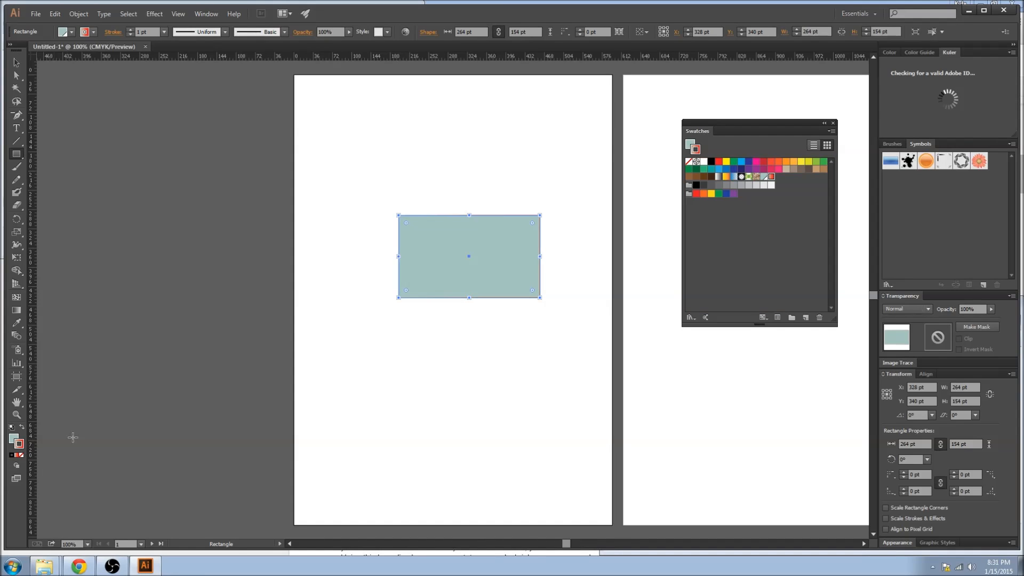
click(460, 307)
click(550, 293)
key(v)
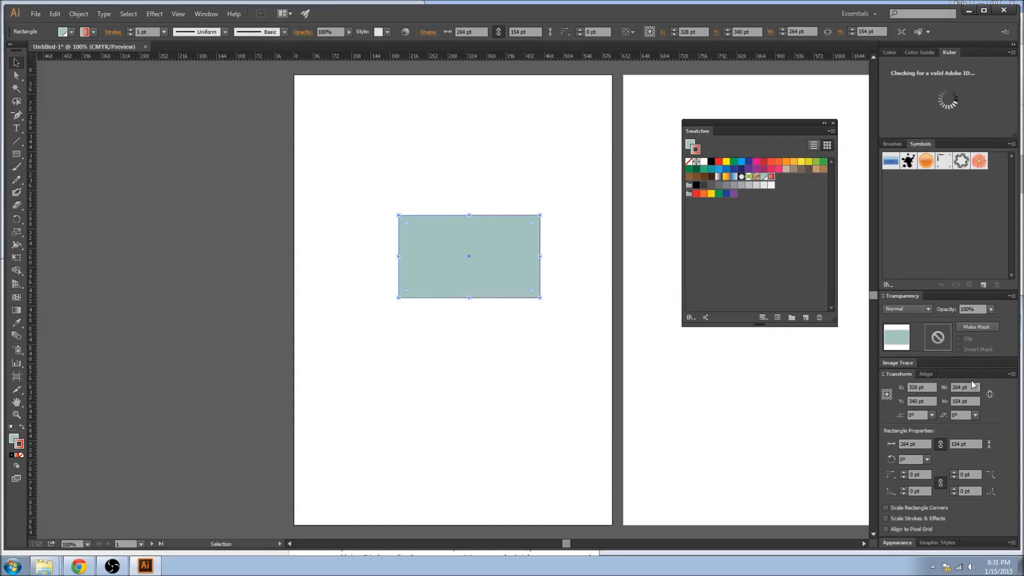
click(892, 144)
click(907, 162)
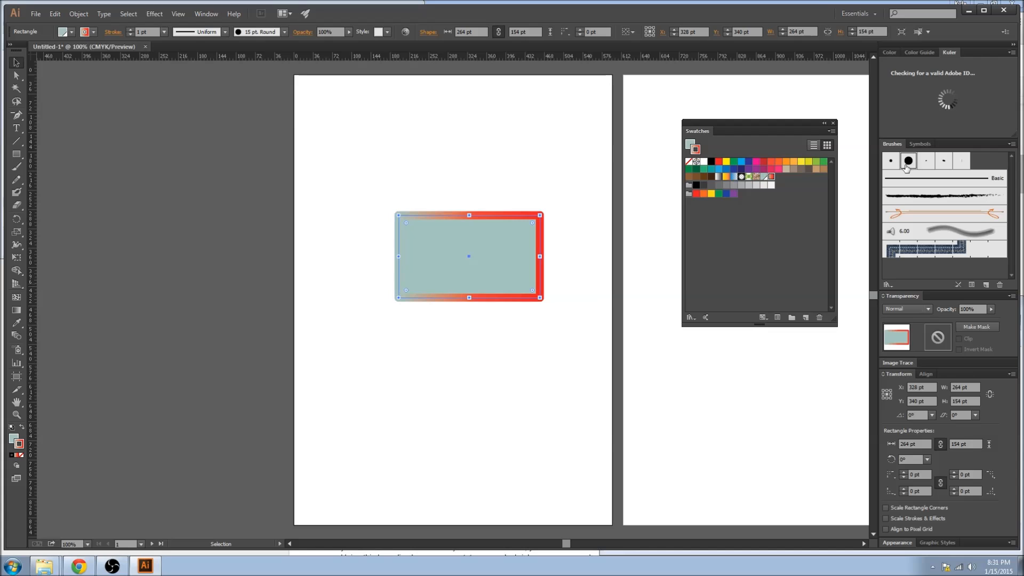
Move the rectangle to about X 313 pt, Y 312 pt and swap its fill and stroke.
drag(500, 267, 520, 248)
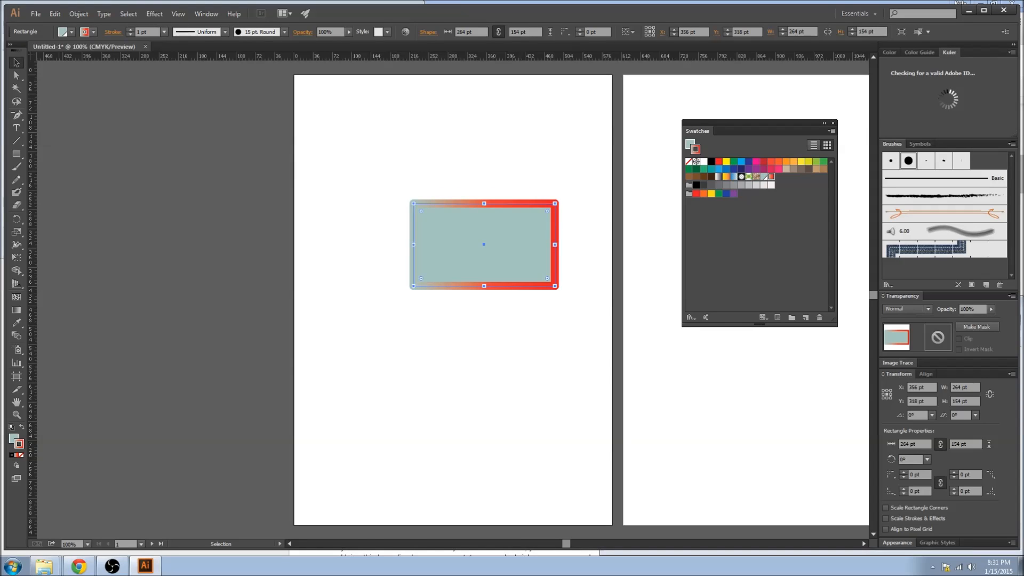
drag(533, 245, 519, 228)
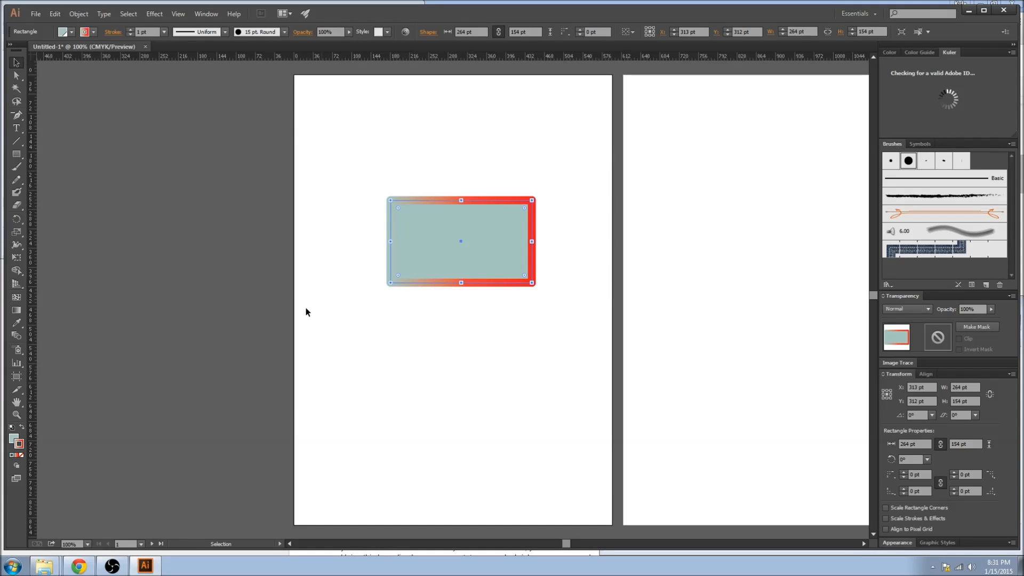
click(22, 427)
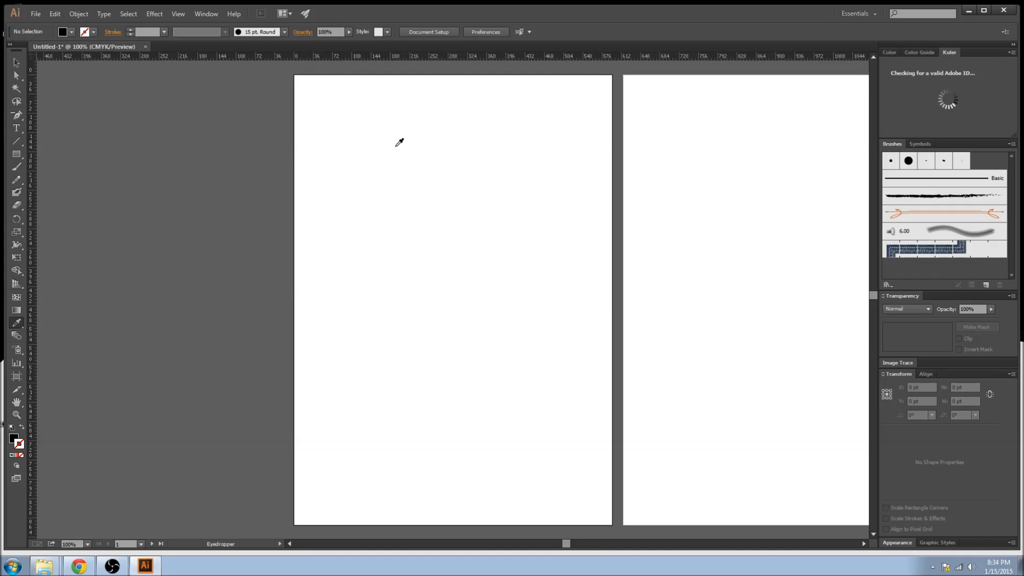
Place the Colourful Wallpaper rose JPG from the desktop into the document and position it in the first artboard's upper-left area.
click(509, 168)
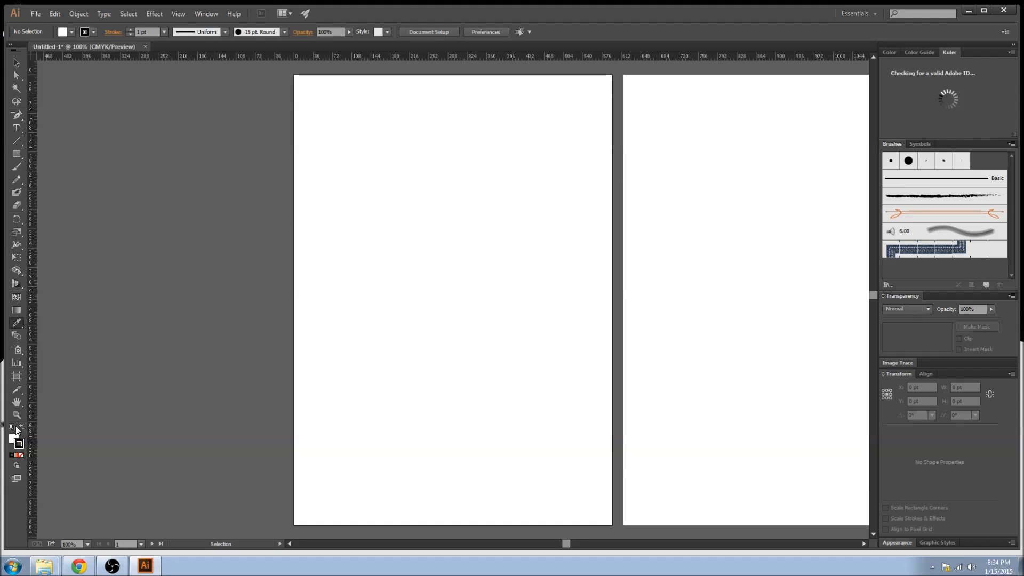
click(1021, 565)
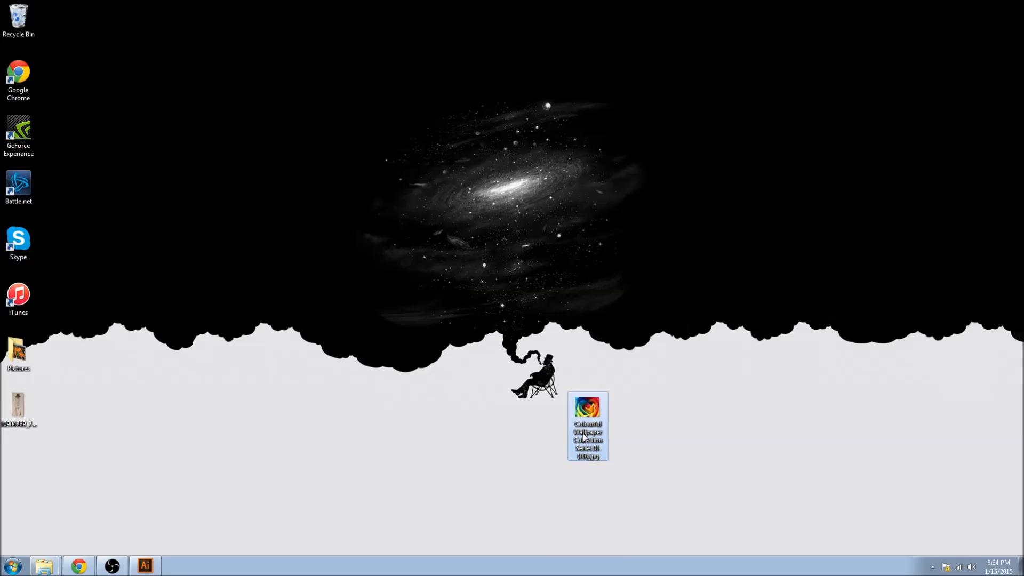
click(134, 566)
drag(313, 439, 341, 411)
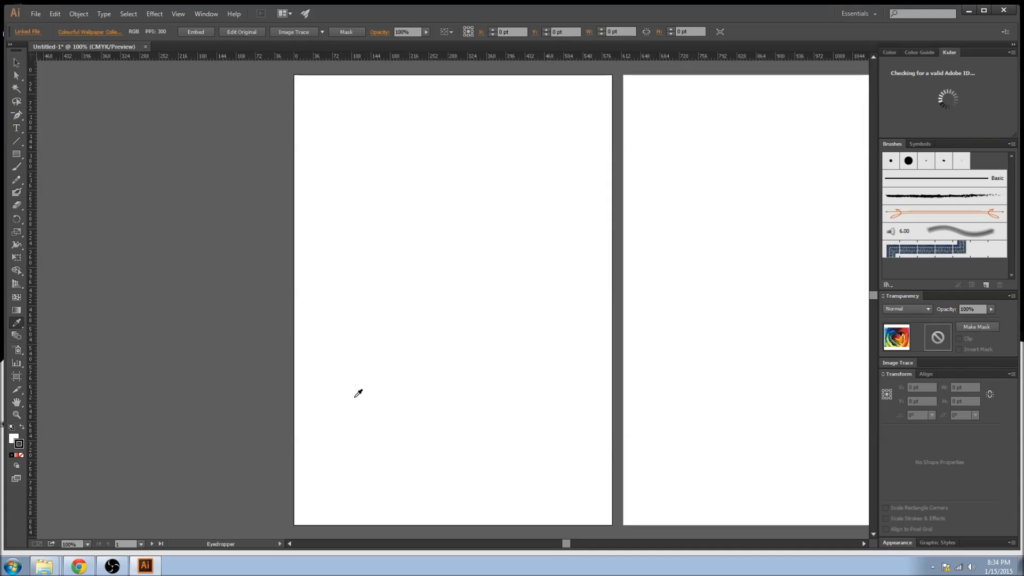
key(v)
drag(353, 373, 393, 117)
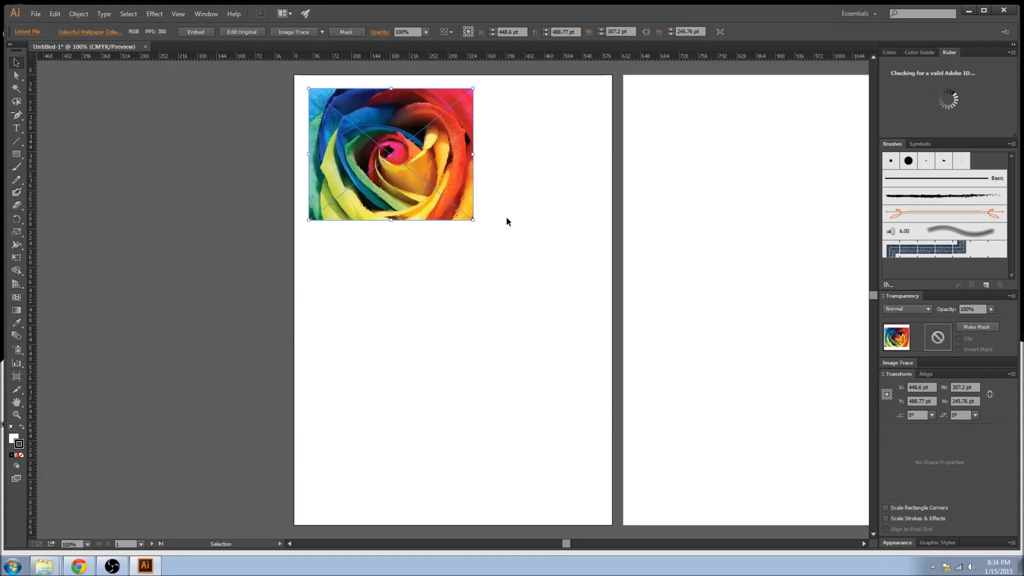
Draw a rectangle about 338 × 204 pt below the rose image on the first artboard.
click(402, 278)
key(m)
drag(386, 273, 567, 381)
click(574, 256)
click(543, 289)
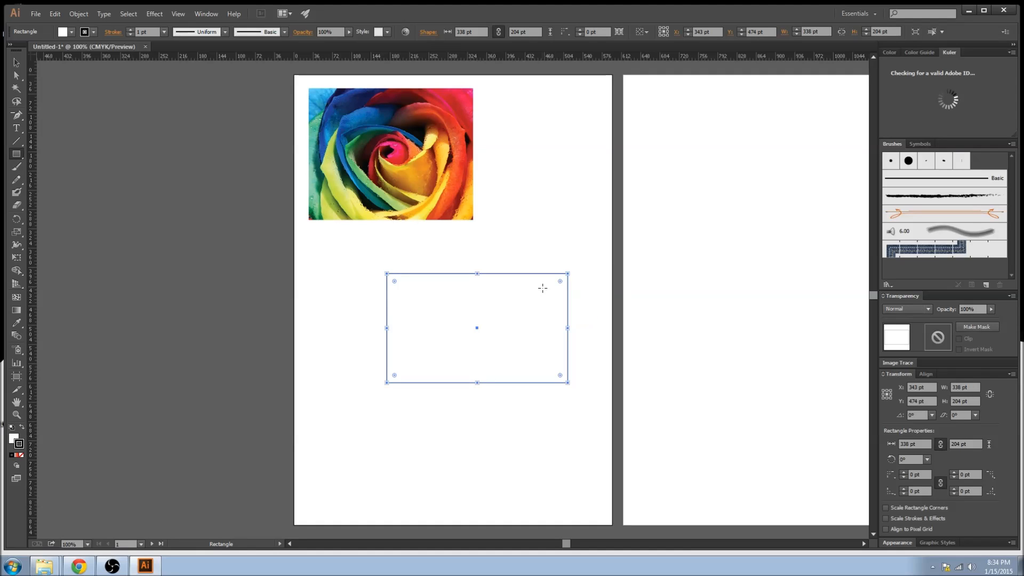
Recolor the rectangle by sampling various parts of the rose with the Eyedropper, from the pink center to a final blue, and deselect it.
click(17, 322)
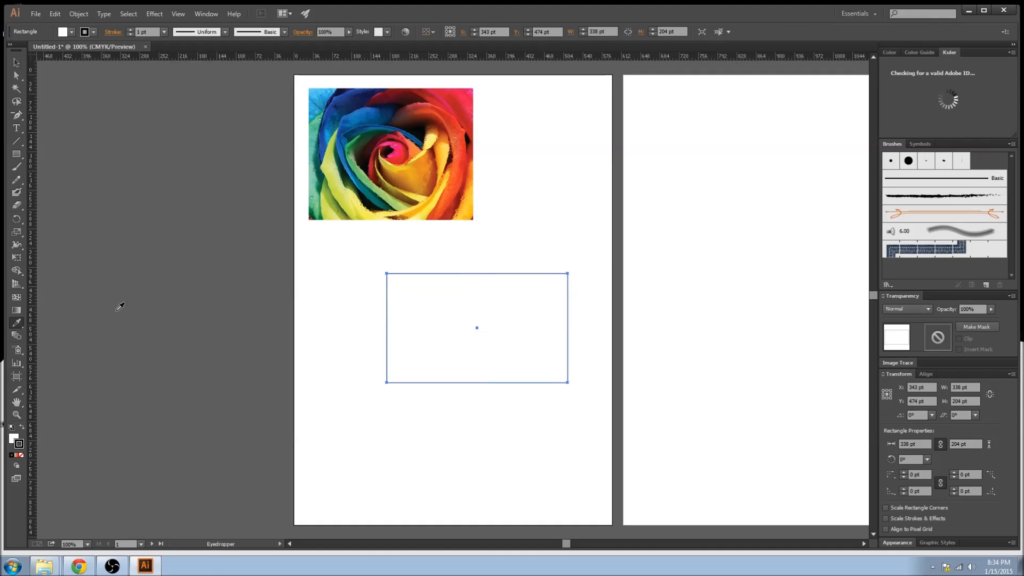
click(393, 159)
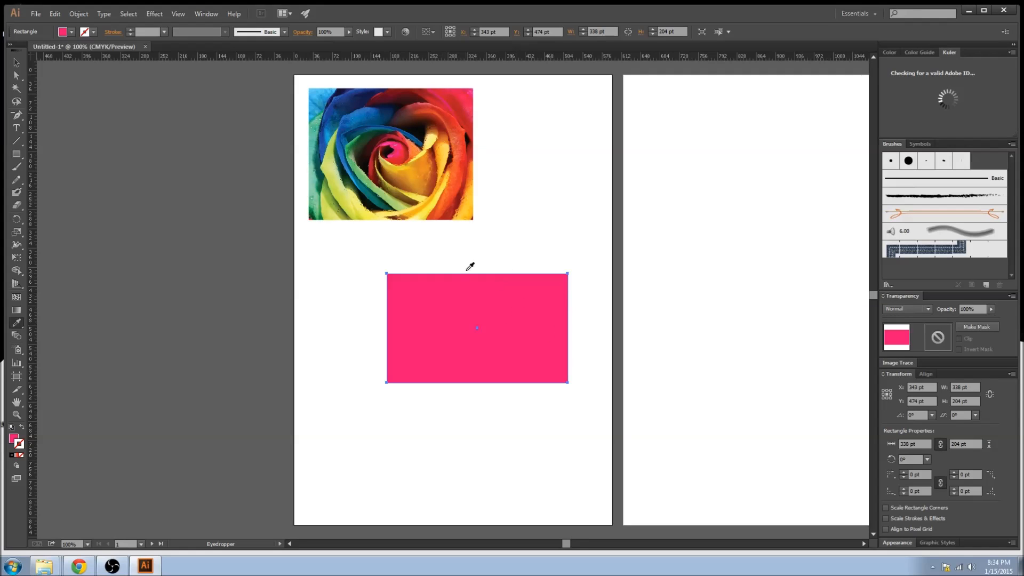
click(461, 166)
click(460, 111)
click(382, 106)
click(346, 171)
click(343, 174)
click(363, 123)
click(366, 105)
click(358, 102)
click(374, 109)
ctrl+click(217, 264)
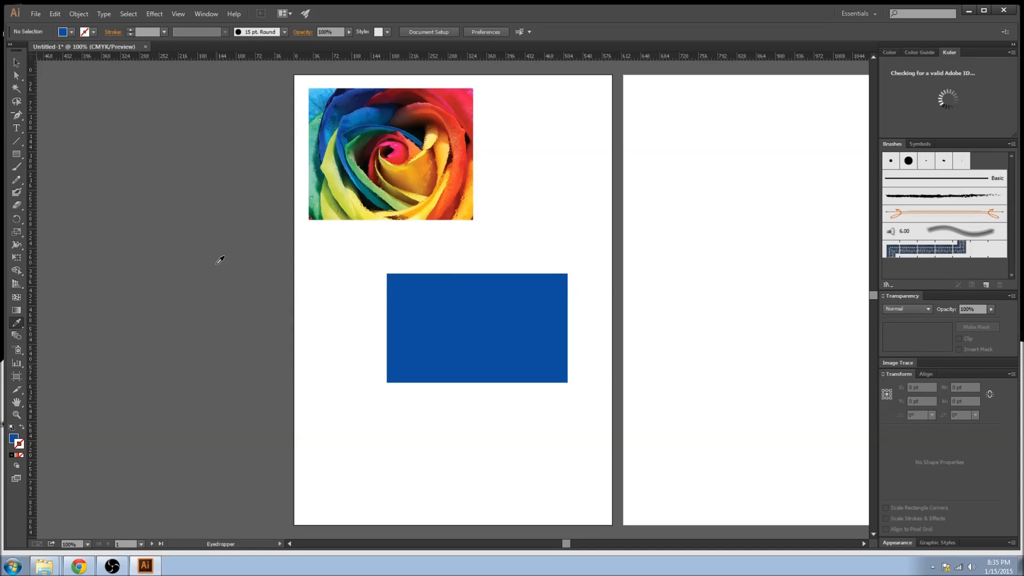